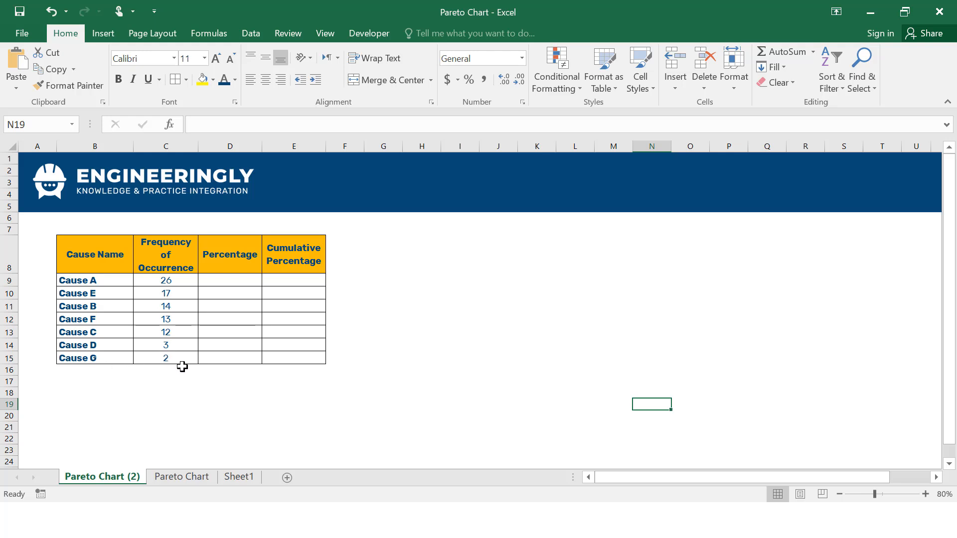
Step: Calculate every cause's percentage by entering =C9/SUM($C$9:$C$15) in D9 and filling the formula down to D15
{"action": "left_click", "coordinate": [214, 319]}
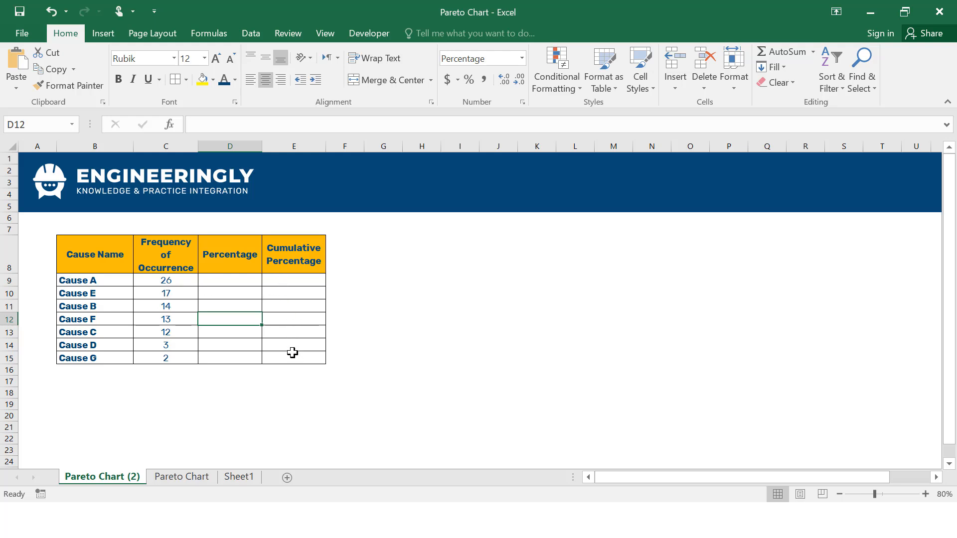
{"action": "left_click", "coordinate": [223, 279]}
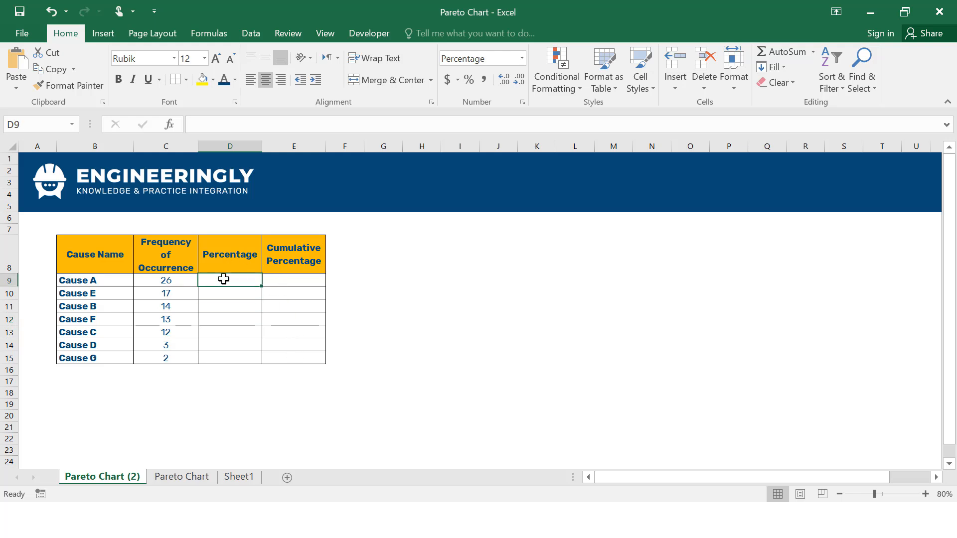
{"action": "type", "text": "="}
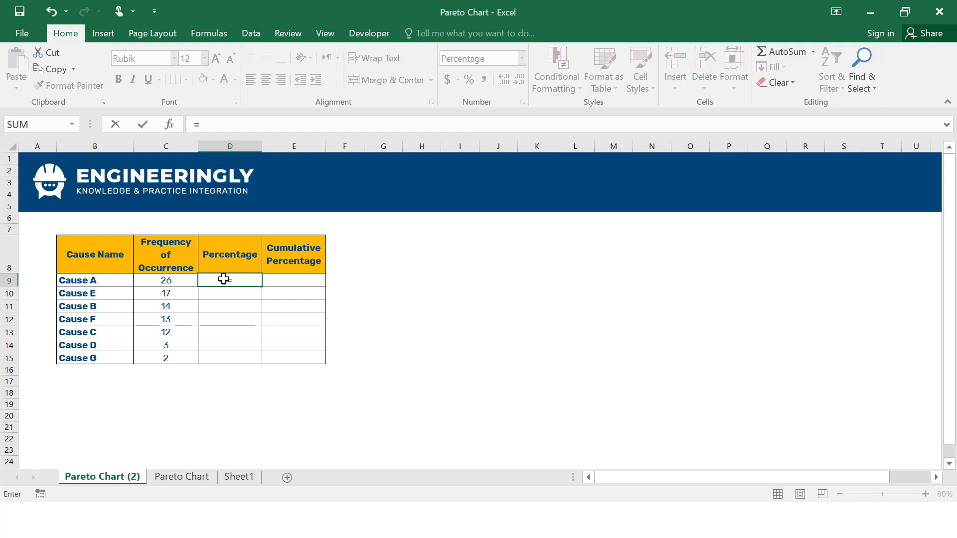
{"action": "left_click", "coordinate": [163, 280]}
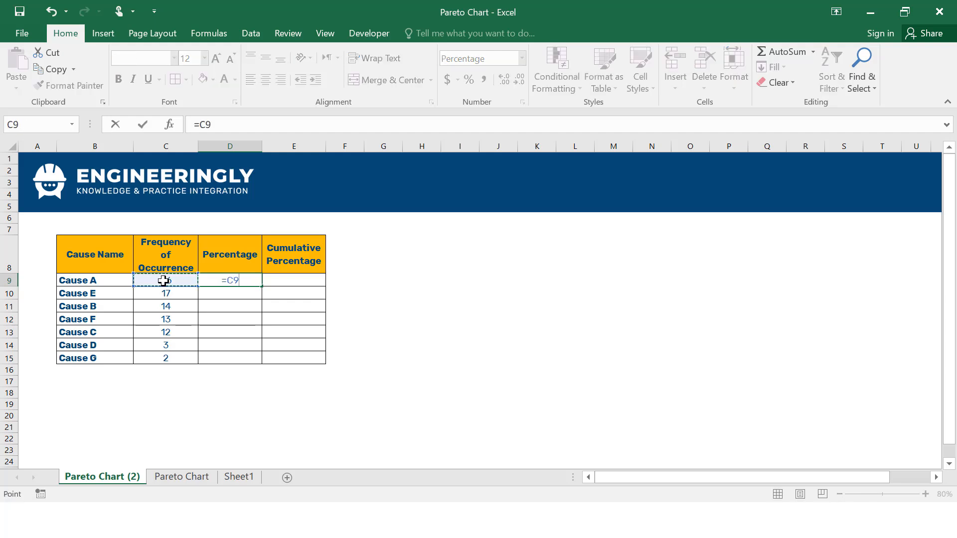
{"action": "type", "text": "/sum("}
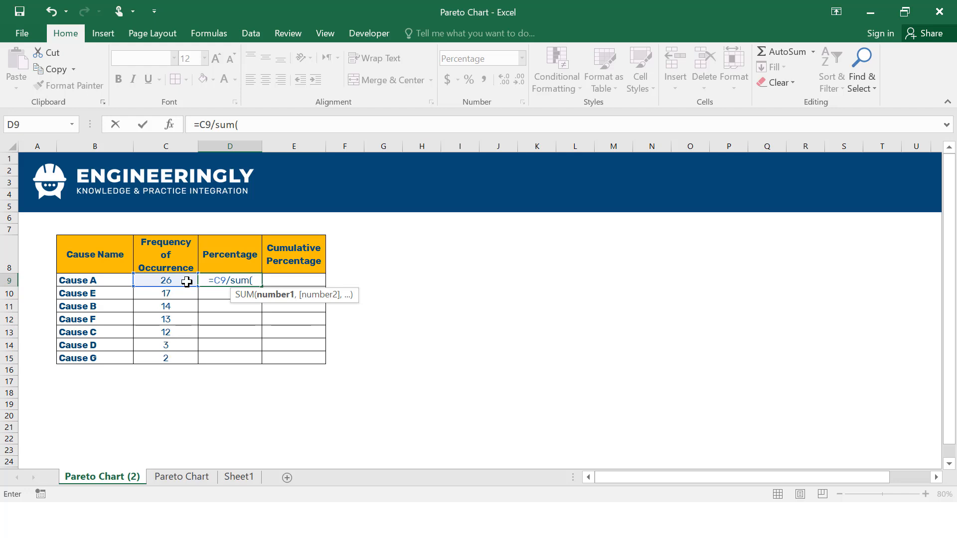
{"action": "left_click_drag", "start_coordinate": [181, 279], "coordinate": [181, 360]}
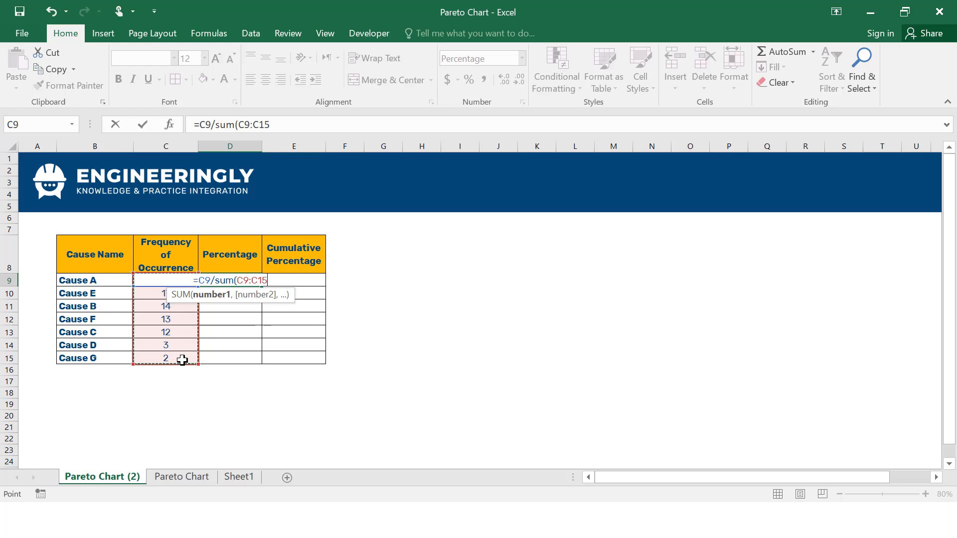
{"action": "key", "text": "F4"}
{"action": "type", "text": ")"}
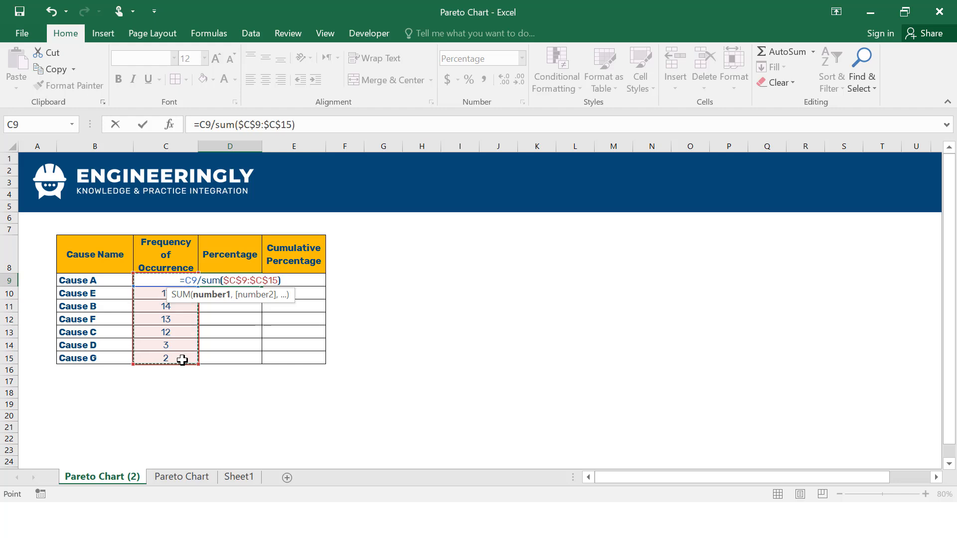
{"action": "key", "text": "Return"}
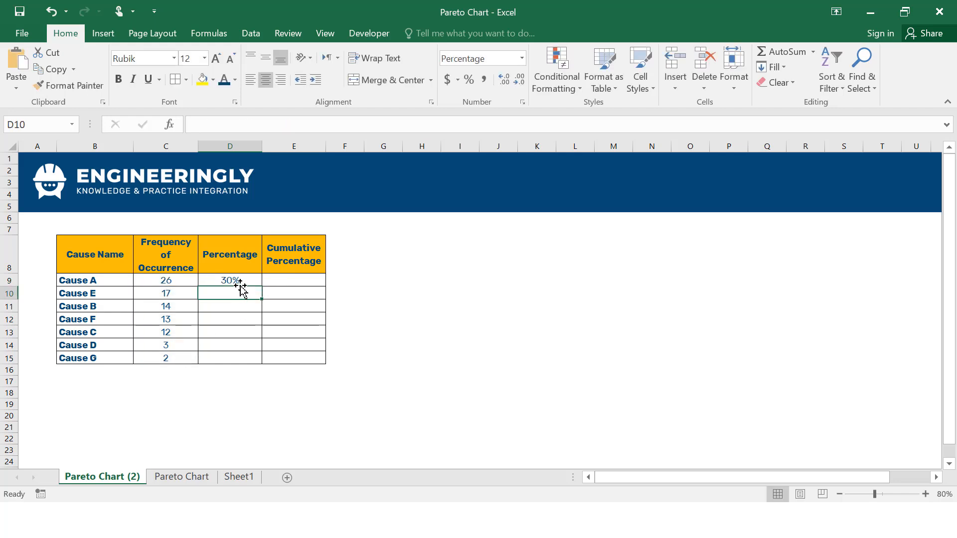
{"action": "left_click", "coordinate": [242, 282]}
{"action": "left_click_drag", "start_coordinate": [261, 287], "coordinate": [257, 362]}
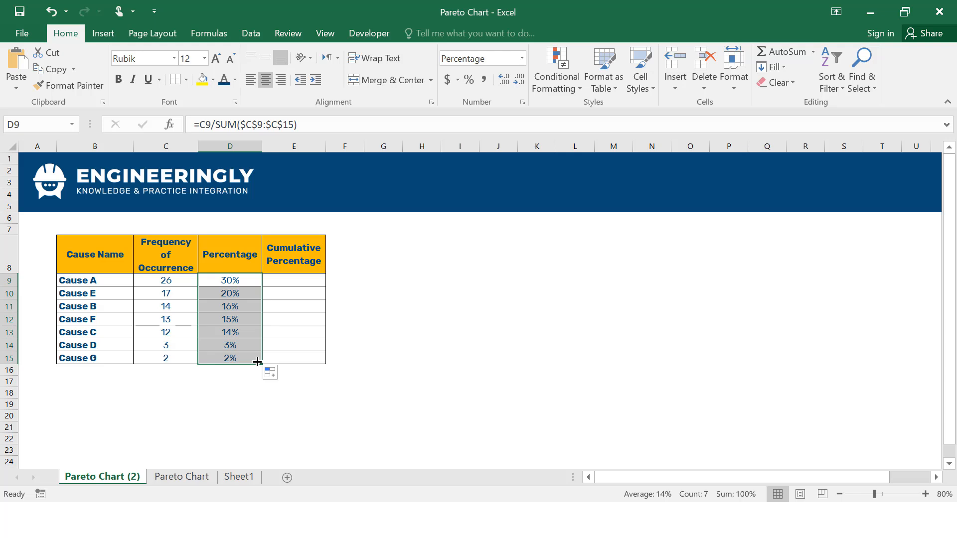
Step: Calculate the cumulative percentages by entering =SUM($D$9:D9) in E9 and filling the formula down to E15
{"action": "left_click", "coordinate": [294, 277]}
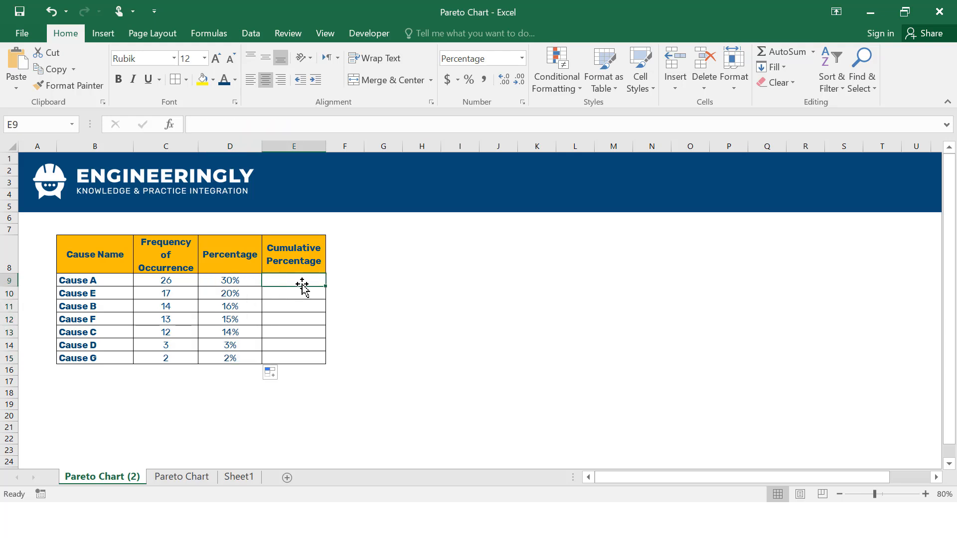
{"action": "type", "text": "="}
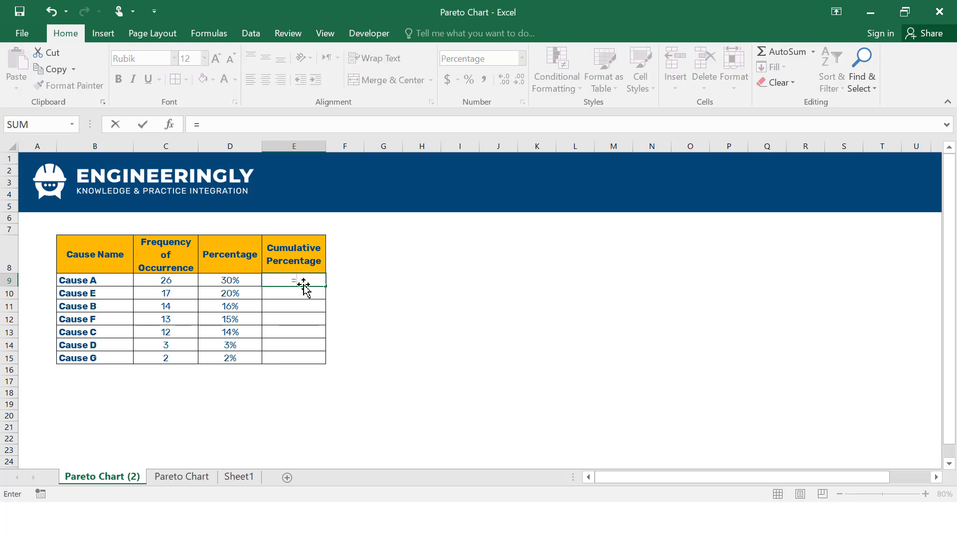
{"action": "type", "text": "sum("}
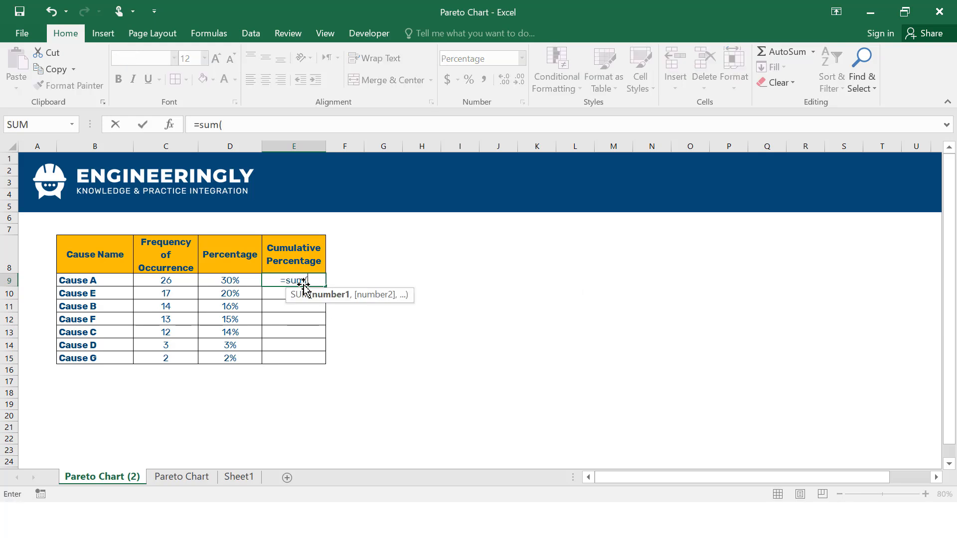
{"action": "left_click", "coordinate": [242, 282]}
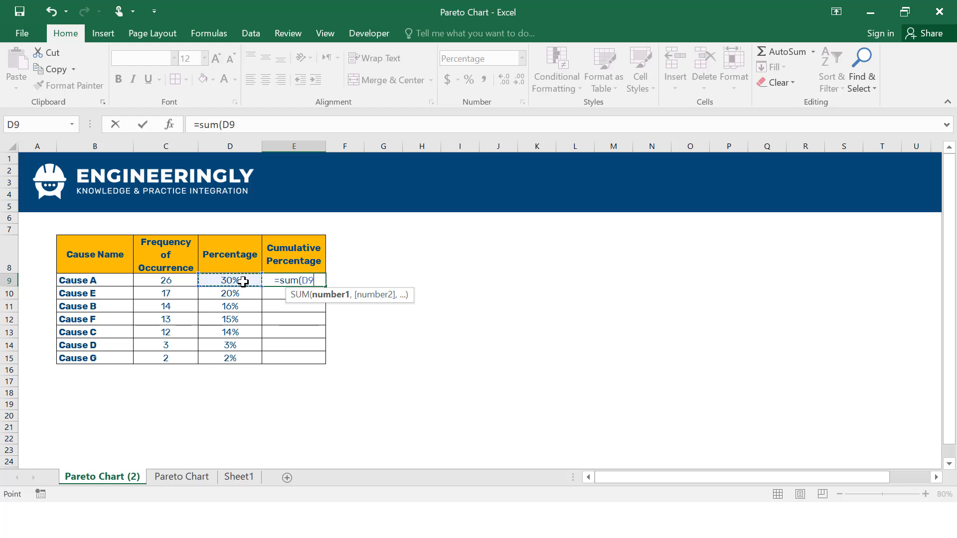
{"action": "type", "text": ":"}
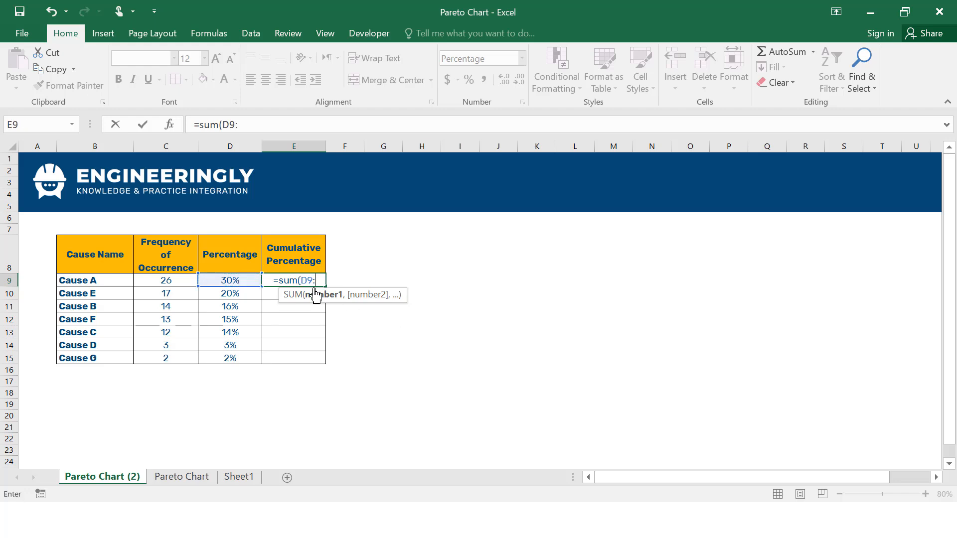
{"action": "left_click", "coordinate": [229, 279]}
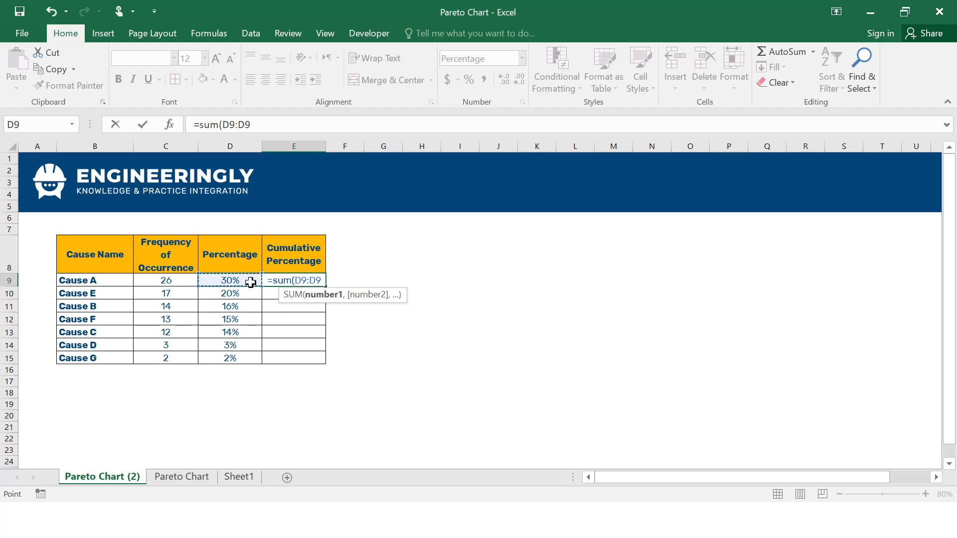
{"action": "left_click", "coordinate": [297, 279]}
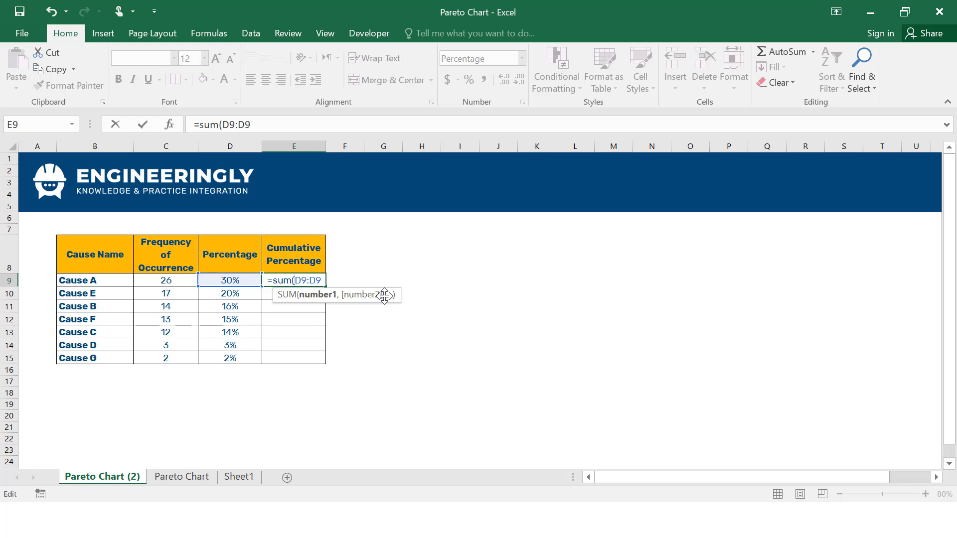
{"action": "type", "text": "$D"}
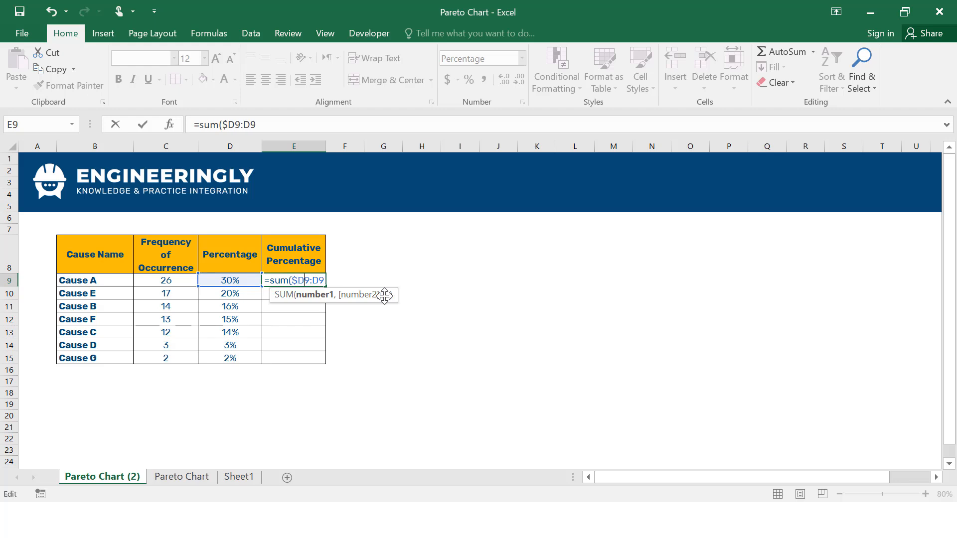
{"action": "type", "text": "$"}
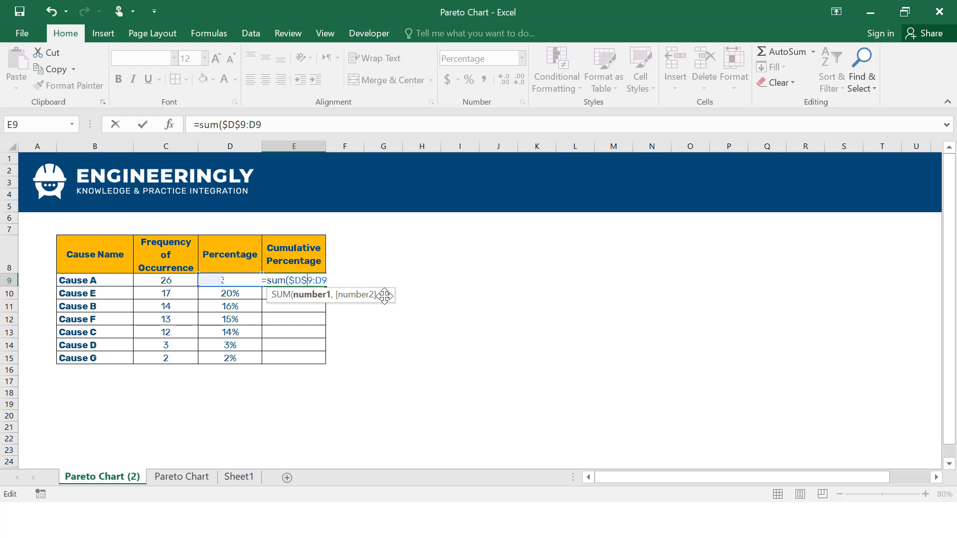
{"action": "key", "text": "Return"}
{"action": "left_click", "coordinate": [299, 280]}
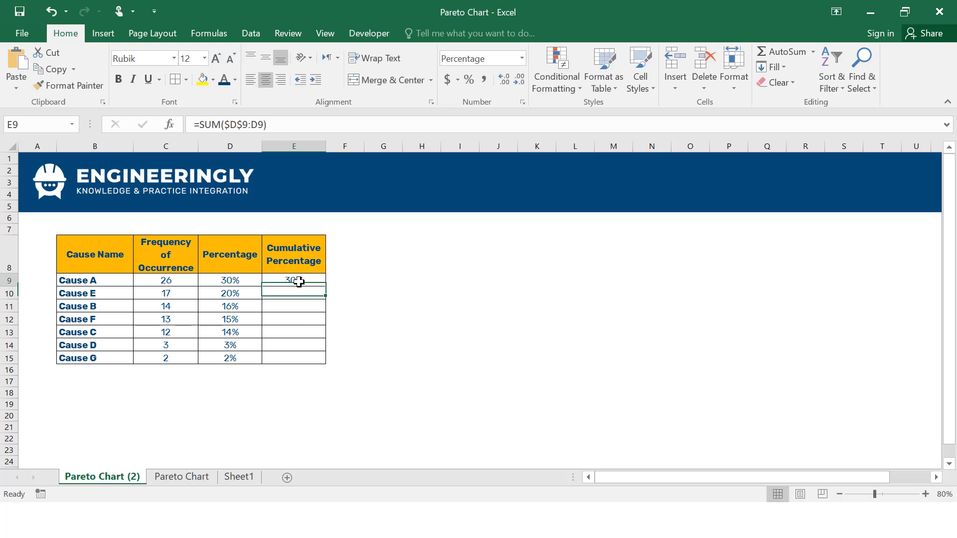
{"action": "left_click_drag", "start_coordinate": [325, 285], "coordinate": [328, 363]}
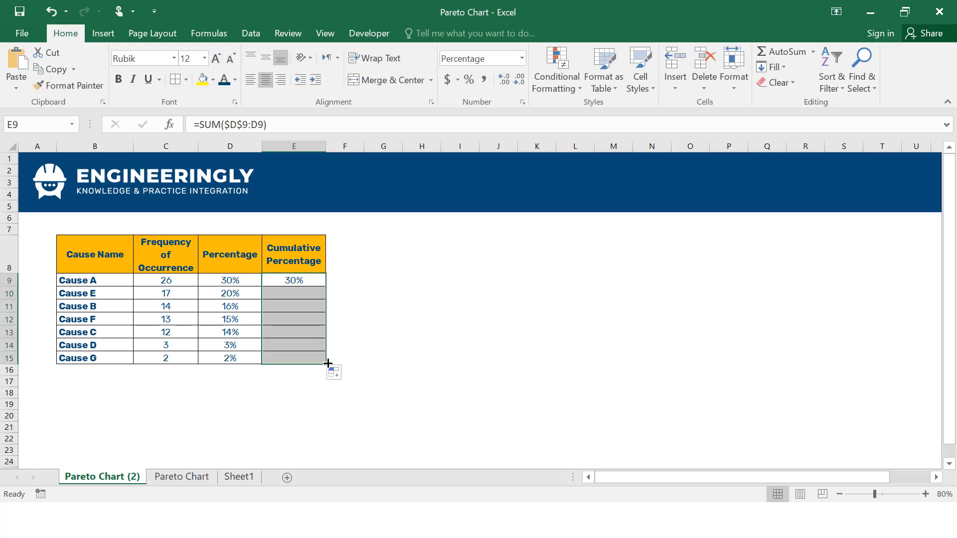
Step: Check the summed ranges in the cumulative percentage formulas for Cause E and Cause C
{"action": "left_click", "coordinate": [304, 294]}
{"action": "double_click", "coordinate": [304, 293]}
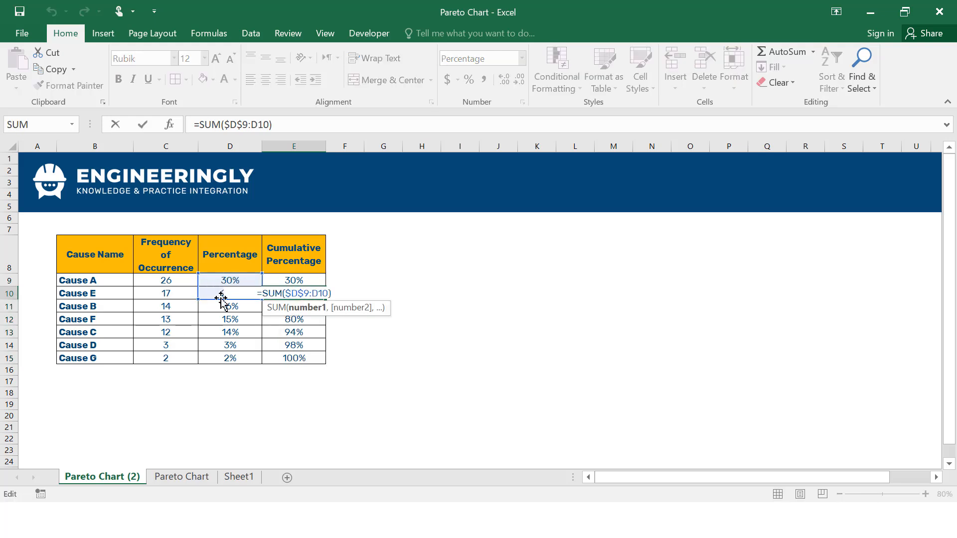
{"action": "double_click", "coordinate": [295, 333]}
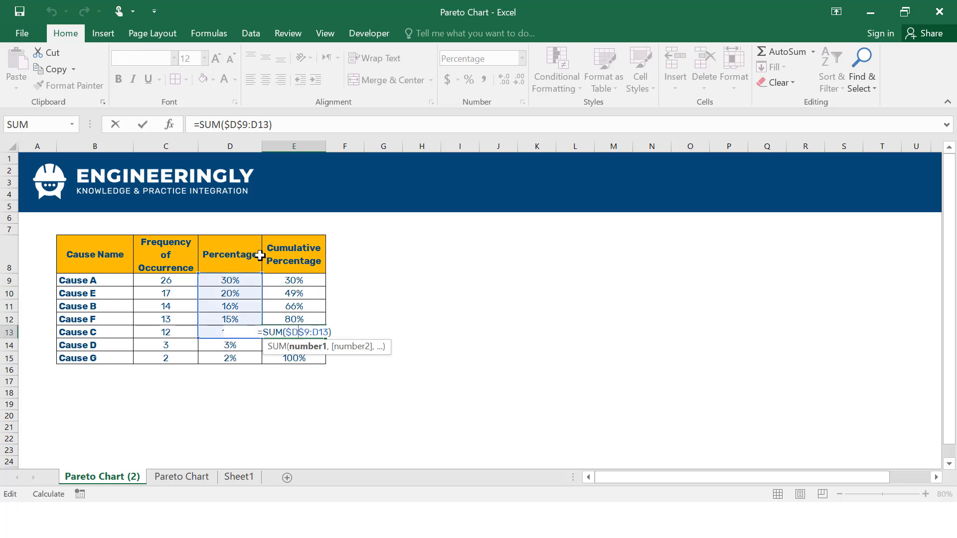
{"action": "left_click", "coordinate": [317, 309]}
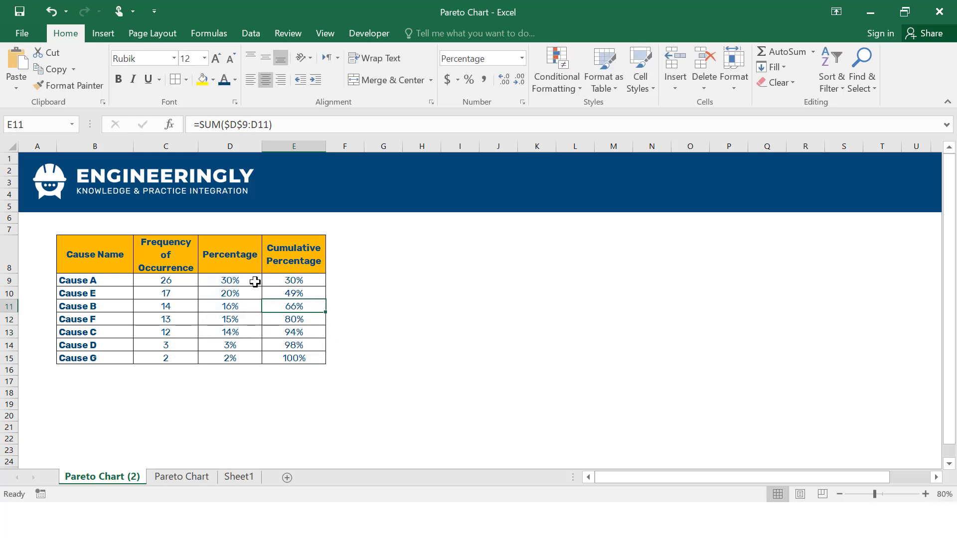
Step: Insert a Clustered Column - Line combo chart from the cause name, frequency and cumulative percentage columns, B8:C15 and E8:E15
{"action": "left_click_drag", "start_coordinate": [94, 247], "coordinate": [169, 357]}
{"action": "key", "text": "ctrl+q"}
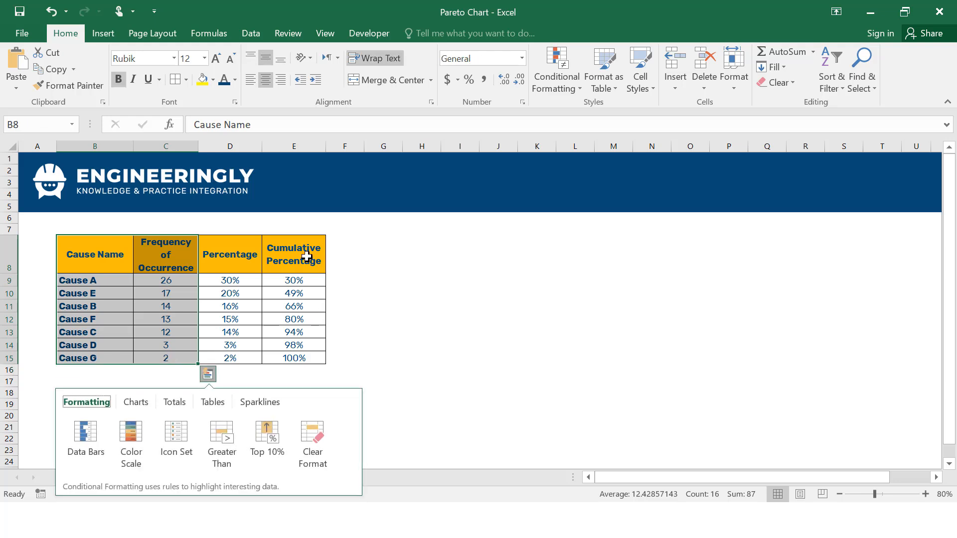
{"action": "left_click_drag", "start_coordinate": [297, 254], "coordinate": [313, 361]}
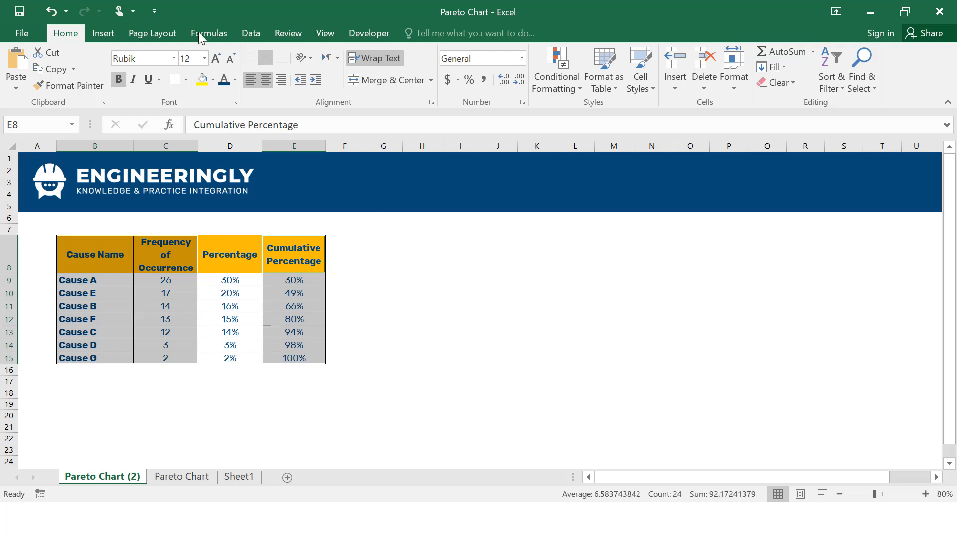
{"action": "left_click", "coordinate": [104, 32]}
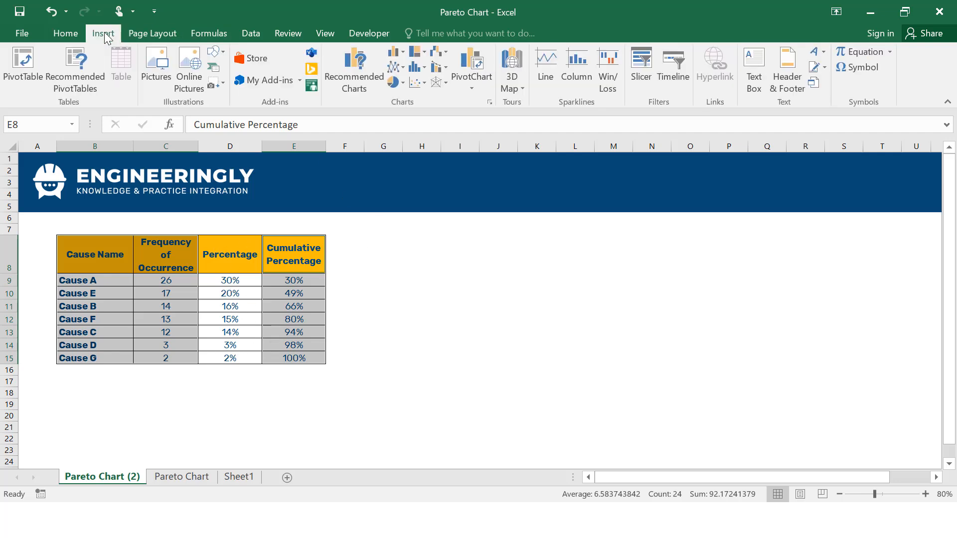
{"action": "left_click", "coordinate": [448, 66]}
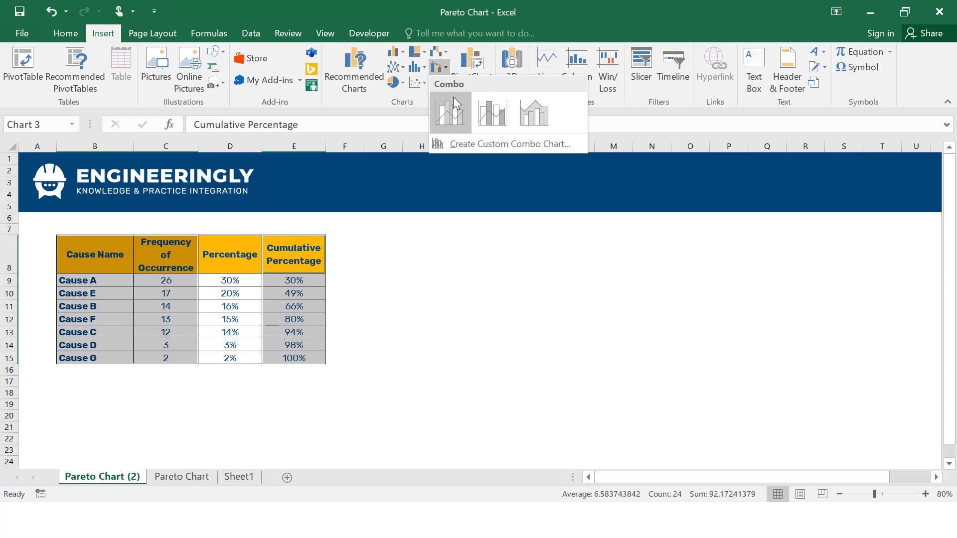
{"action": "left_click", "coordinate": [451, 111]}
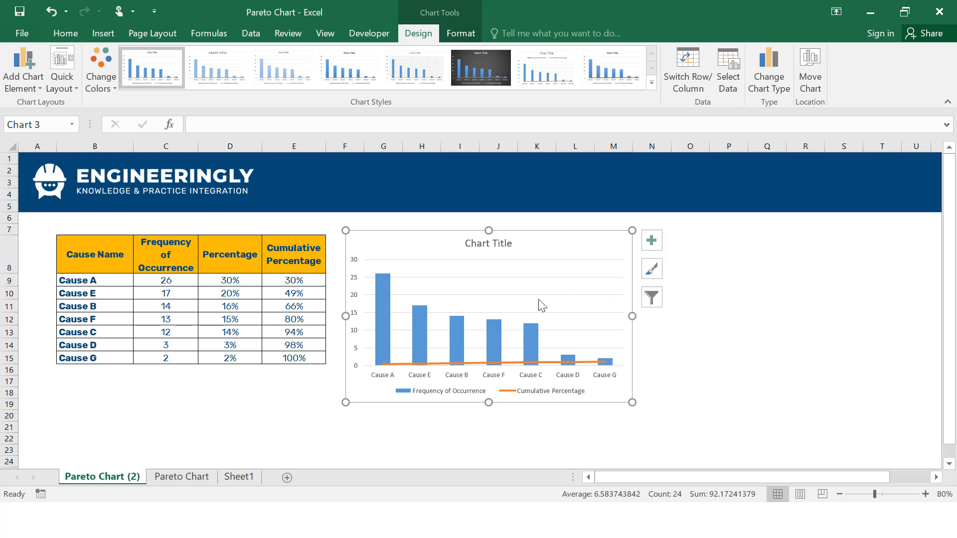
Step: Plot the chart's Cumulative Percentage line series on the secondary axis
{"action": "left_click", "coordinate": [612, 315]}
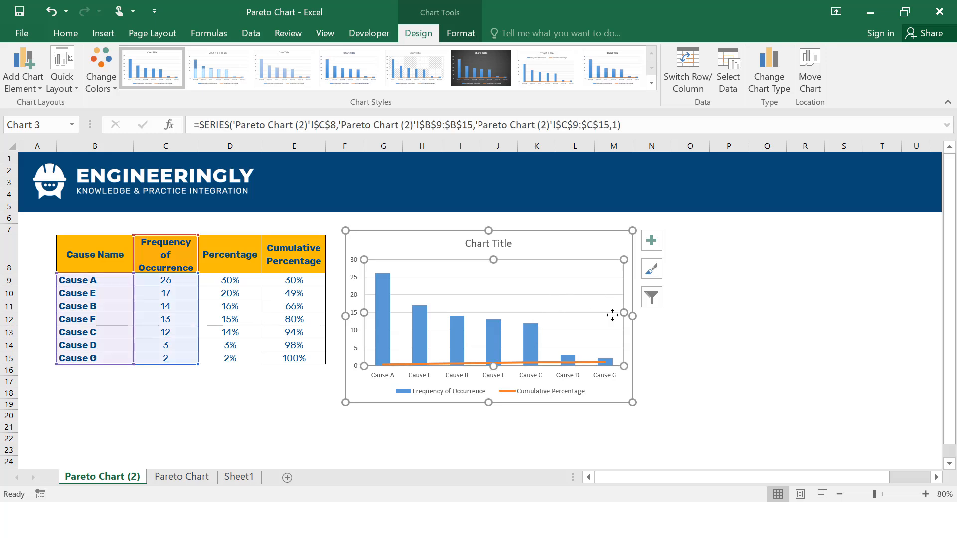
{"action": "left_click", "coordinate": [591, 361]}
{"action": "right_click", "coordinate": [592, 366]}
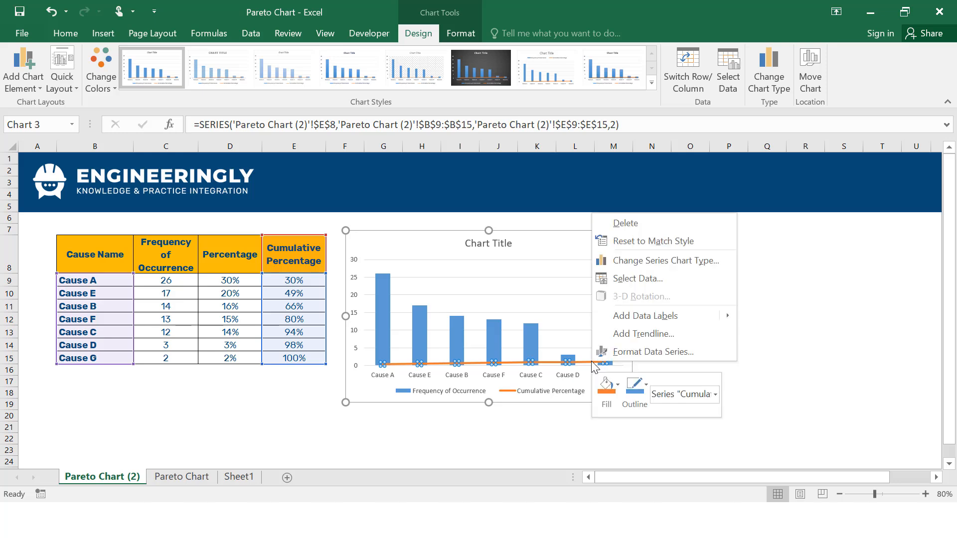
{"action": "left_click", "coordinate": [630, 353]}
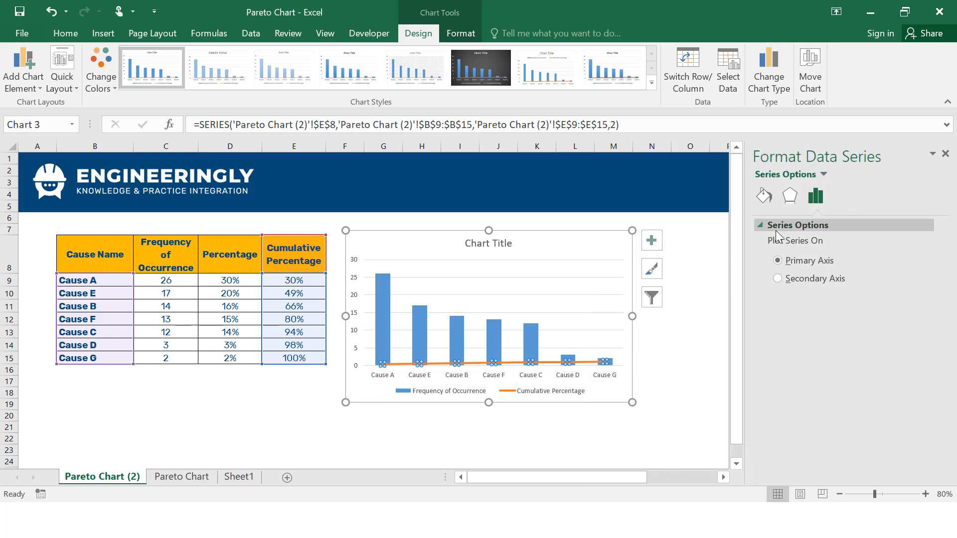
{"action": "left_click", "coordinate": [796, 282]}
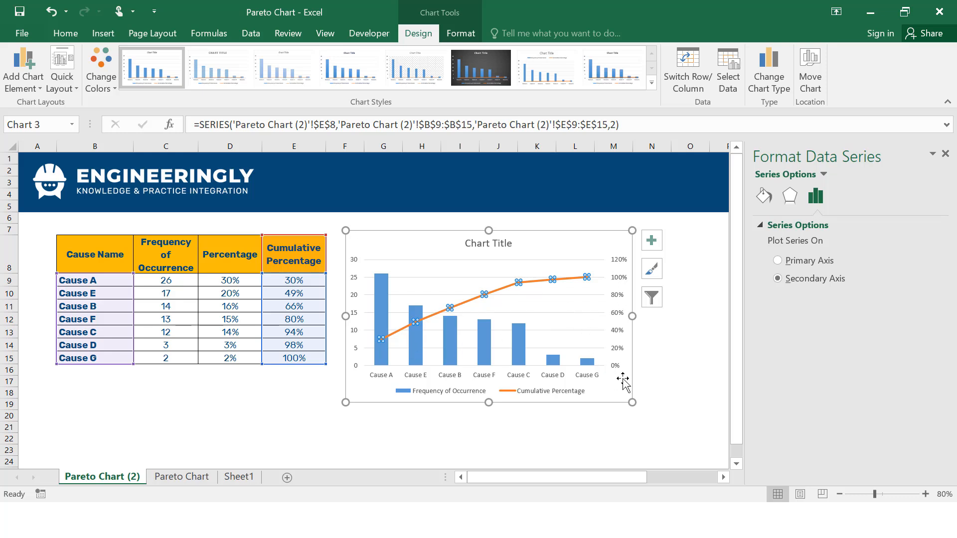
{"action": "left_click", "coordinate": [623, 386]}
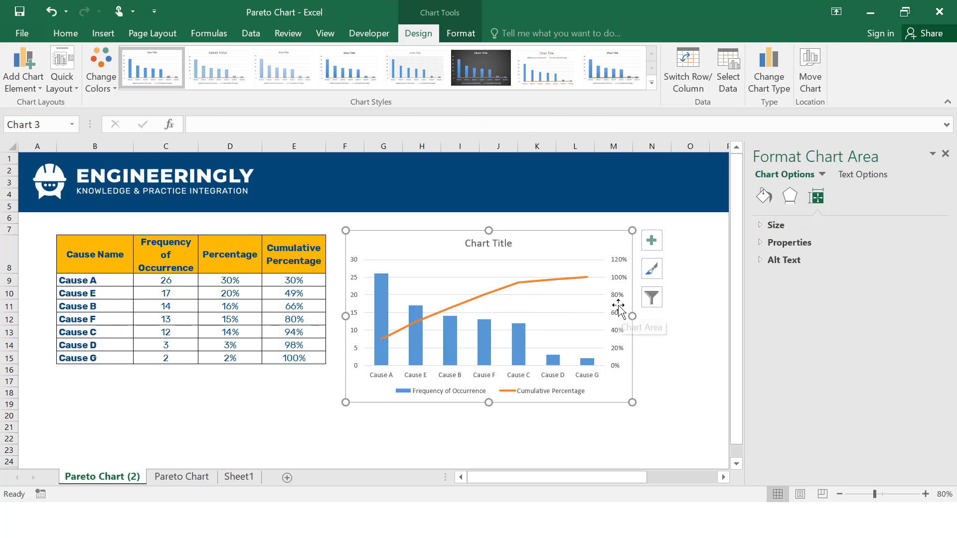